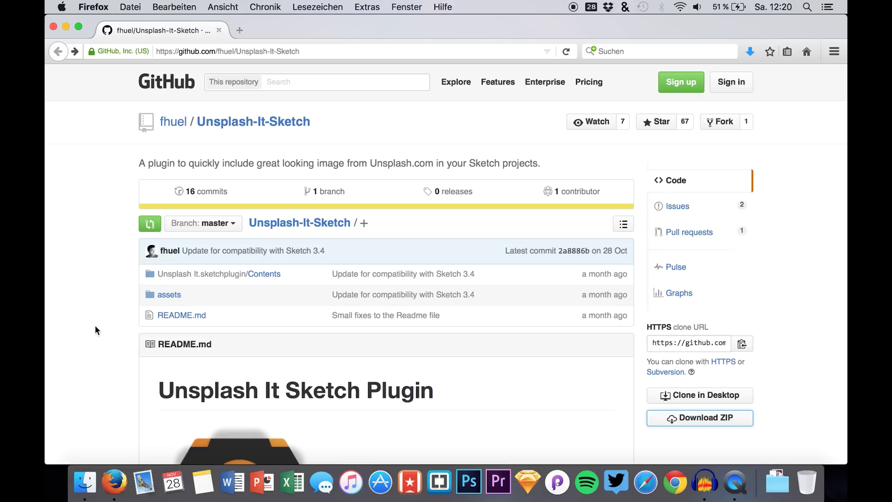
# Download the Unsplash-It-Sketch repository as a ZIP file in Firefox.
pyautogui.scroll(-5, 87, 350)
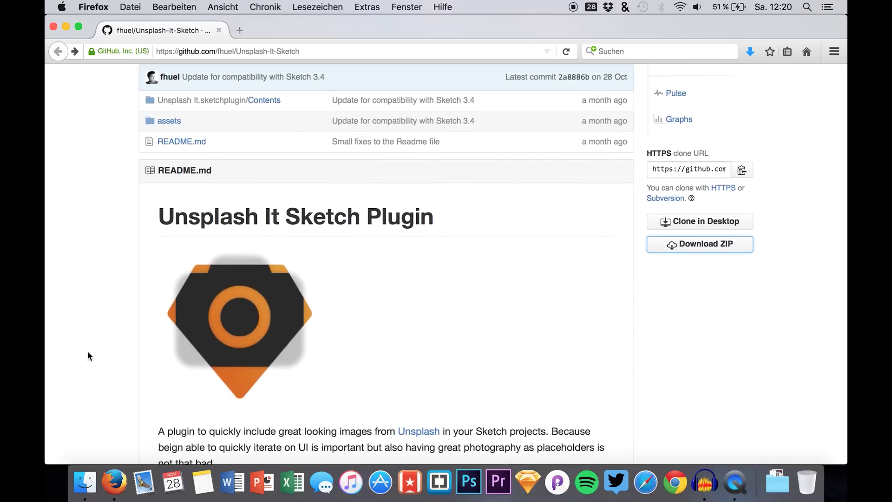
pyautogui.scroll(-10, 102, 280)
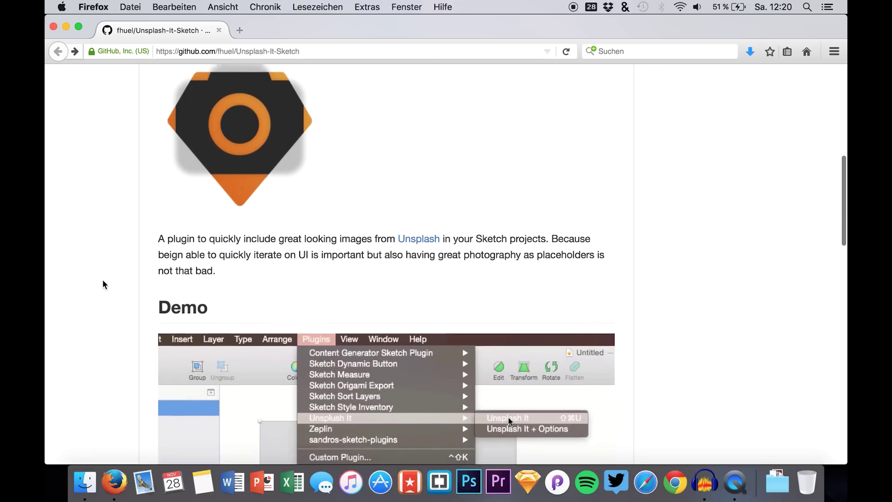
pyautogui.scroll(1, 144, 319)
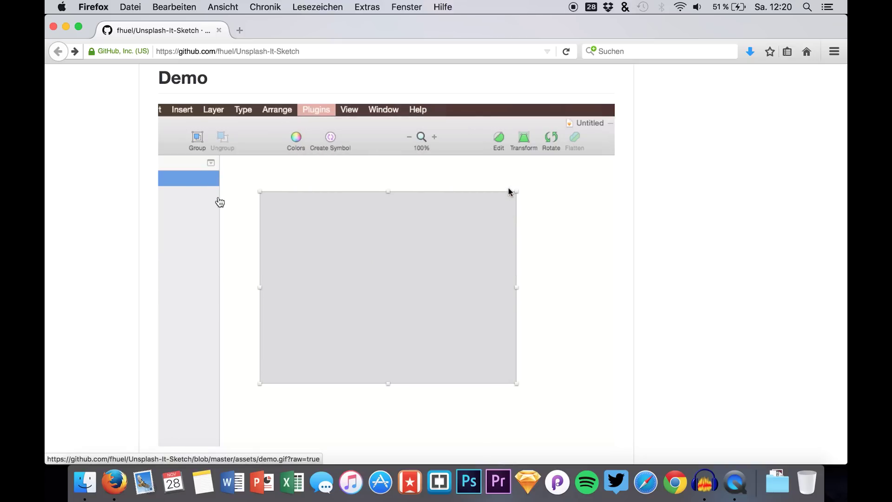
pyautogui.scroll(10, 418, 279)
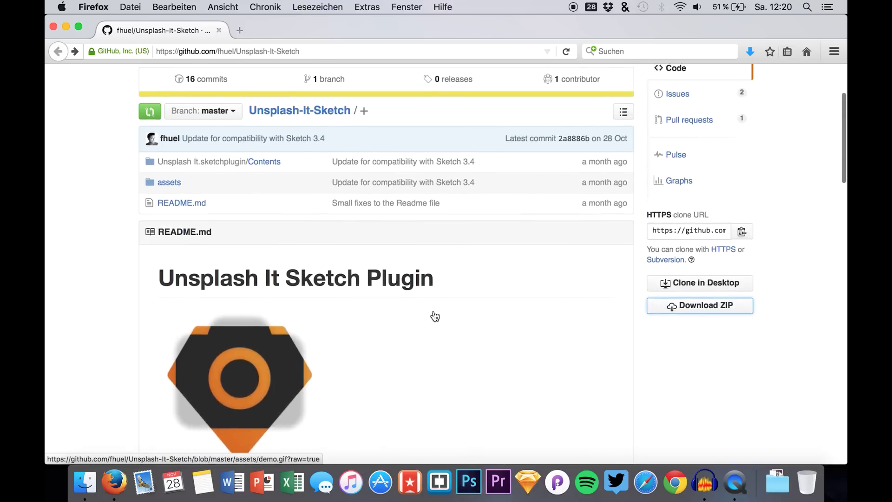
pyautogui.scroll(-1, 432, 314)
pyautogui.scroll(5, 475, 247)
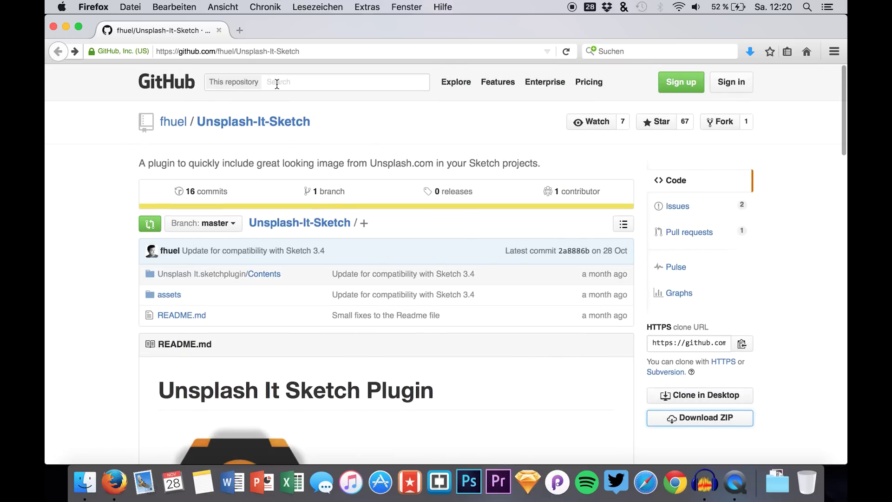
pyautogui.scroll(-2, 687, 288)
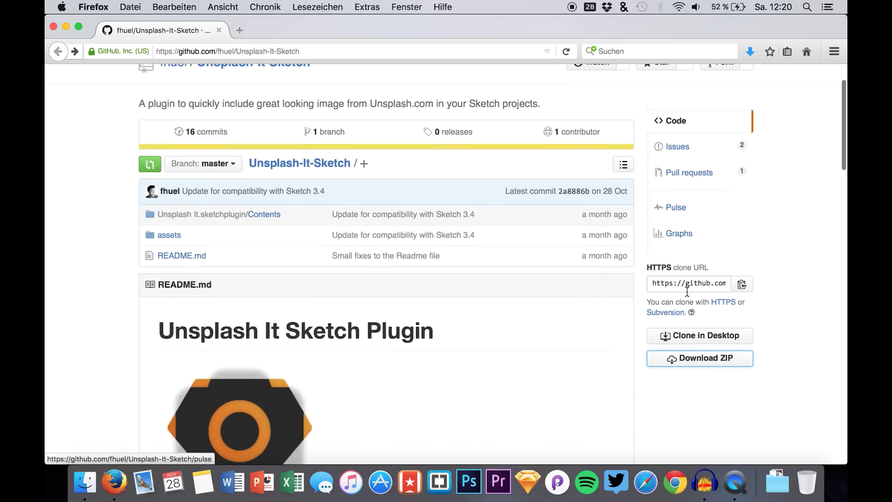
pyautogui.click(697, 360)
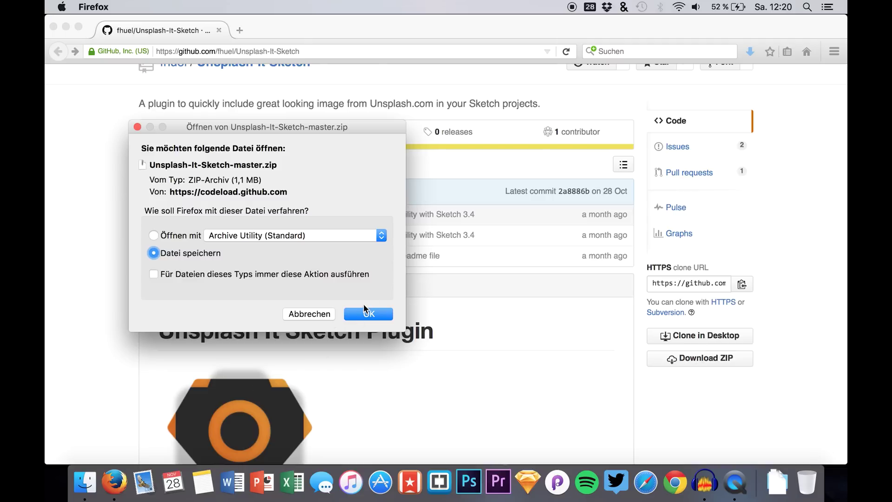
pyautogui.click(365, 313)
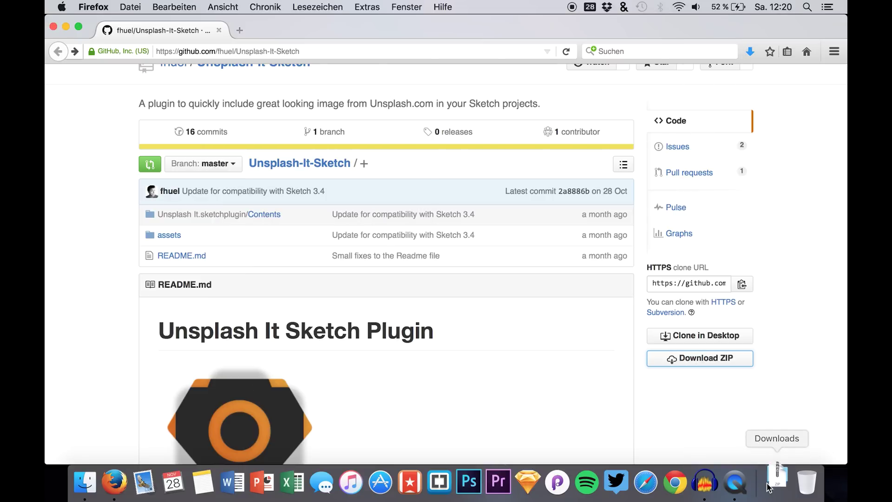
# Unpack the downloaded plugin ZIP from the Dock's Downloads stack, then switch to Sketch.
pyautogui.click(767, 487)
pyautogui.click(776, 421)
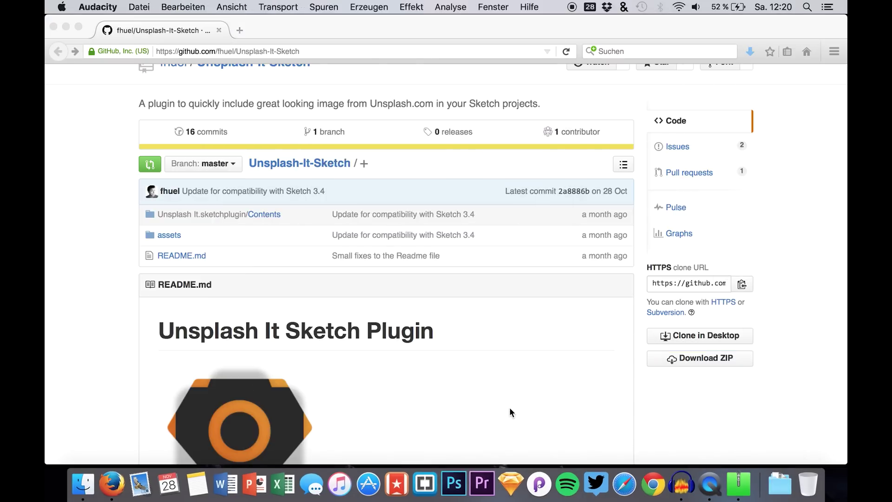
pyautogui.click(522, 481)
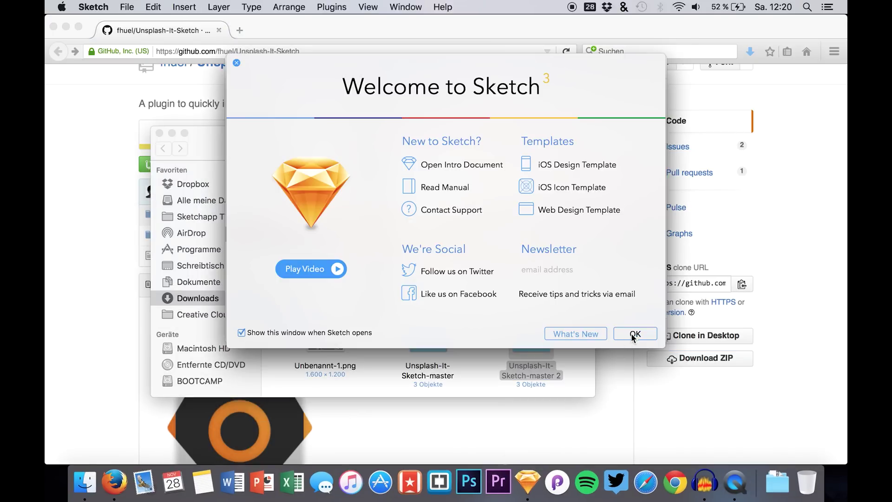
# Dismiss Sketch's welcome window and create a new blank Untitled document from File > New.
pyautogui.press('Return')
pyautogui.click(127, 7)
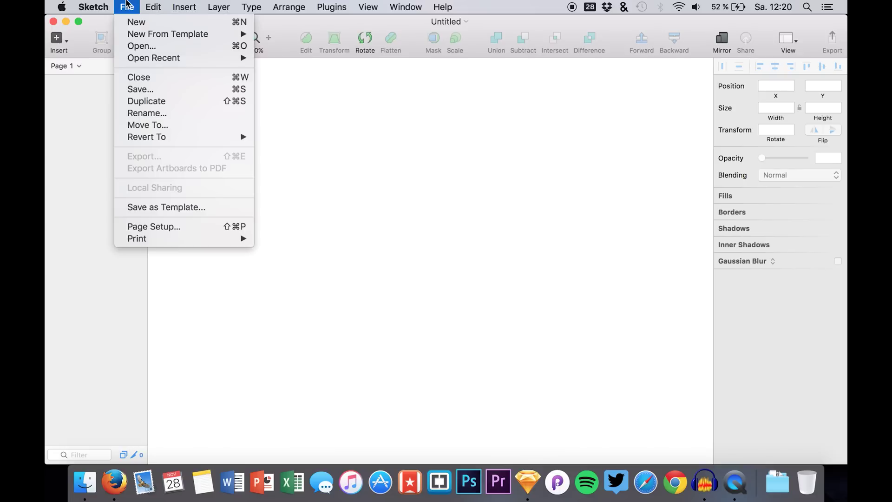
pyautogui.moveTo(142, 59)
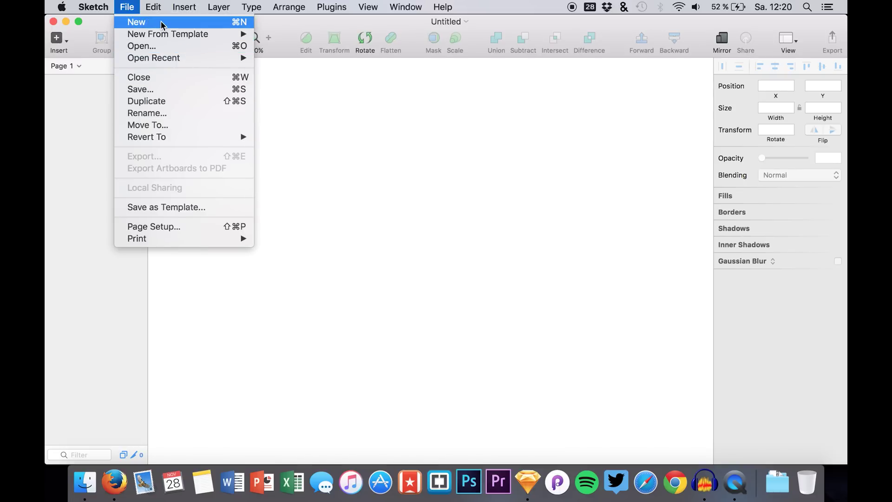
pyautogui.click(168, 22)
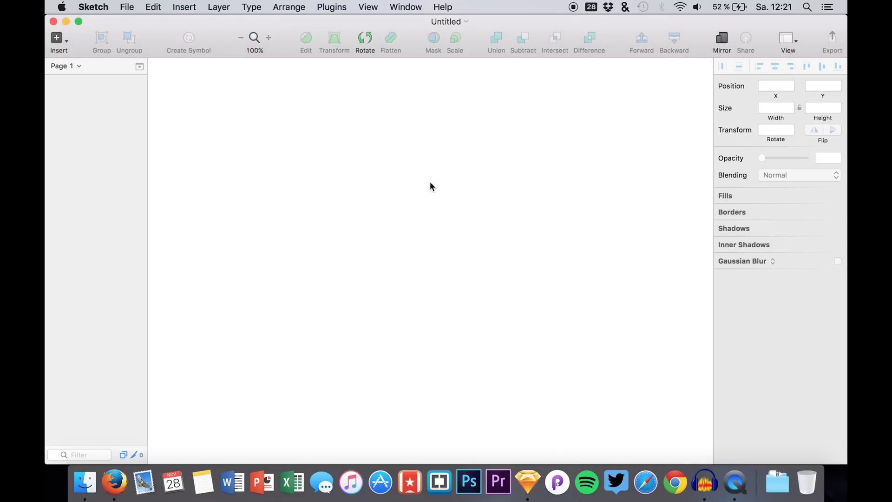
# Add an iPhone 6 artboard and zoom to fit it.
pyautogui.press('a')
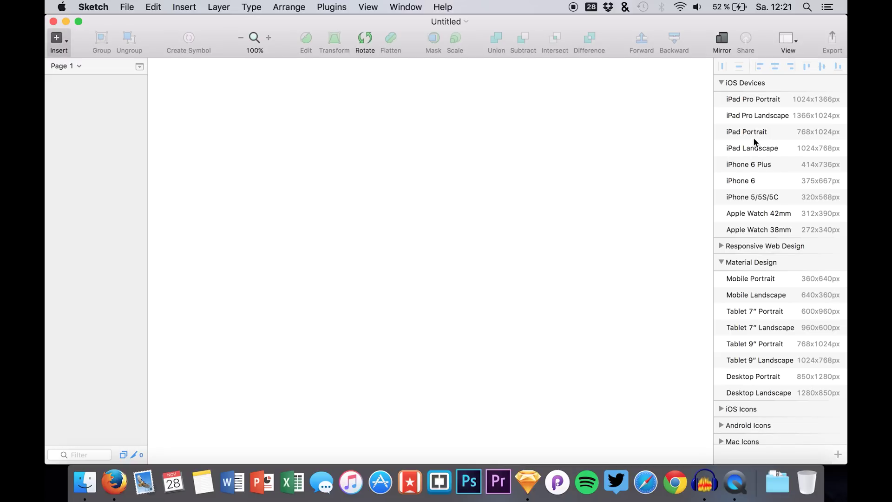
pyautogui.click(751, 182)
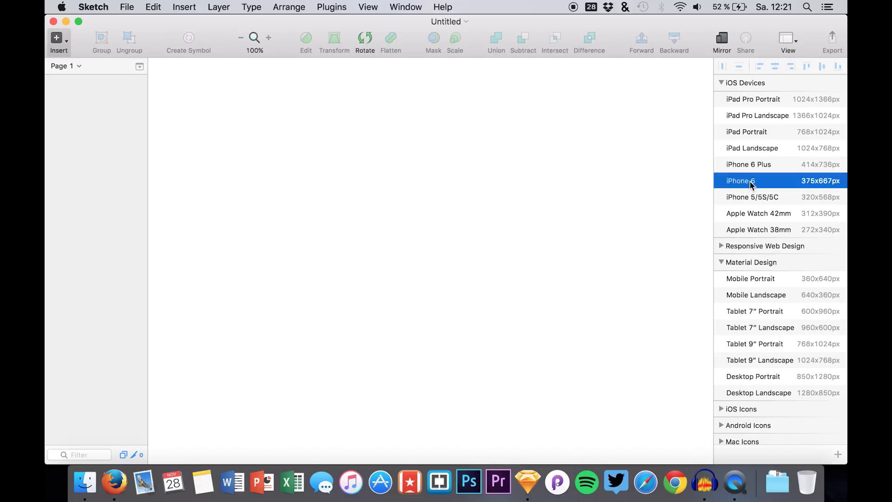
pyautogui.press('super+1')
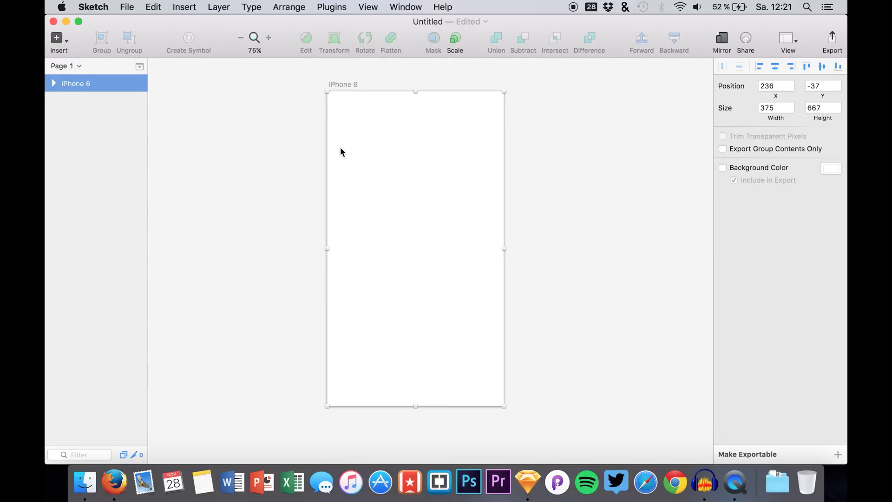
# Draw a borderless rectangle across the artboard's top, centred horizontally.
pyautogui.press('r')
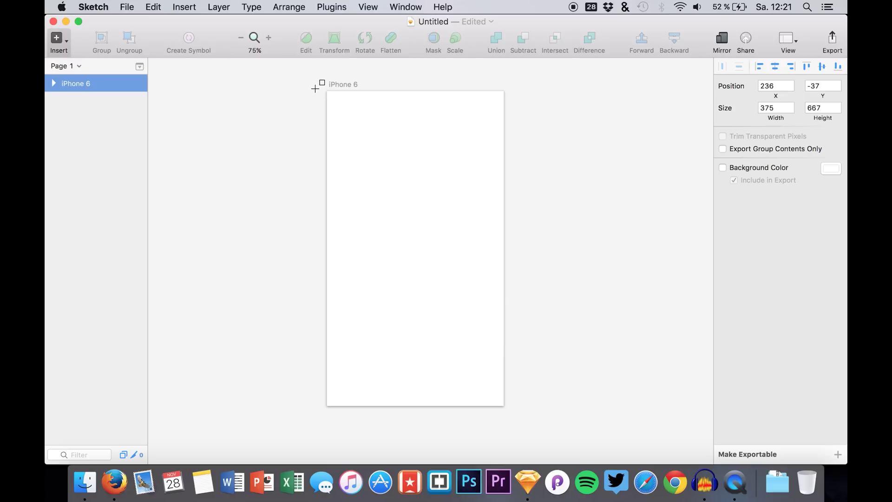
pyautogui.moveTo(315, 91); pyautogui.dragTo(523, 217)
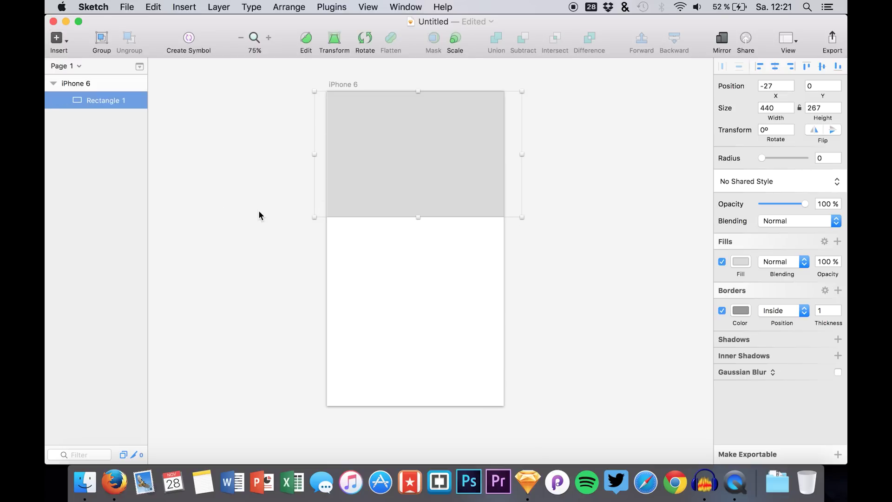
pyautogui.moveTo(388, 192); pyautogui.dragTo(383, 193)
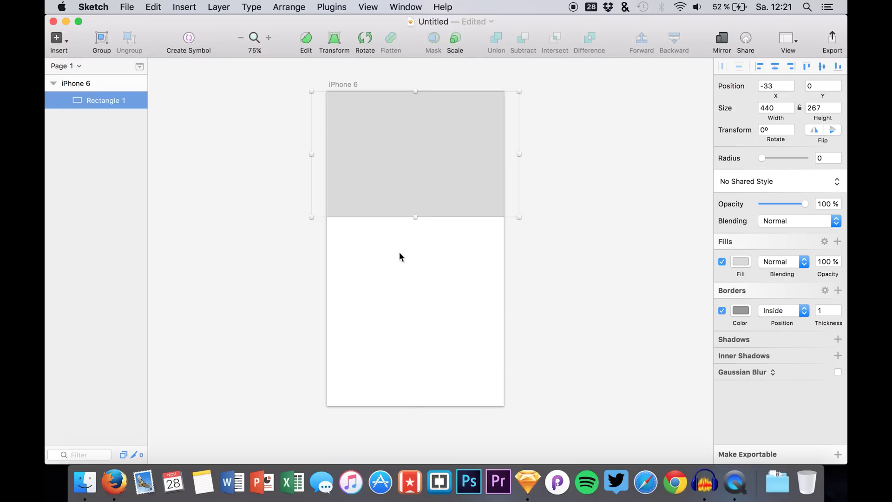
pyautogui.click(721, 310)
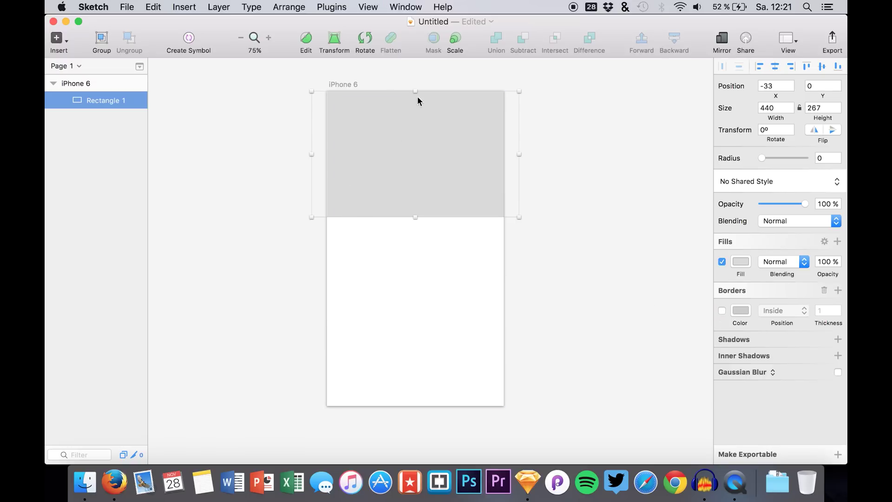
# Use Show Plugins Folder in Sketch's Plugins preferences to reveal the plugins folder in Finder.
pyautogui.click(328, 10)
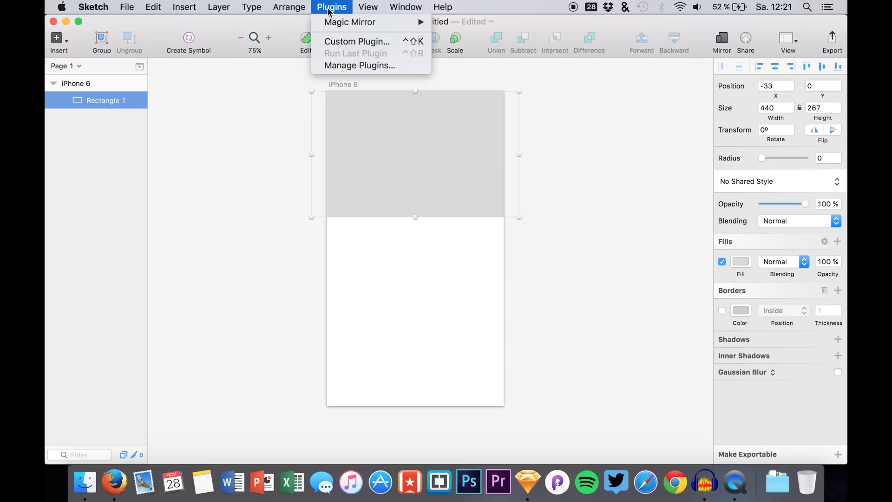
pyautogui.click(345, 65)
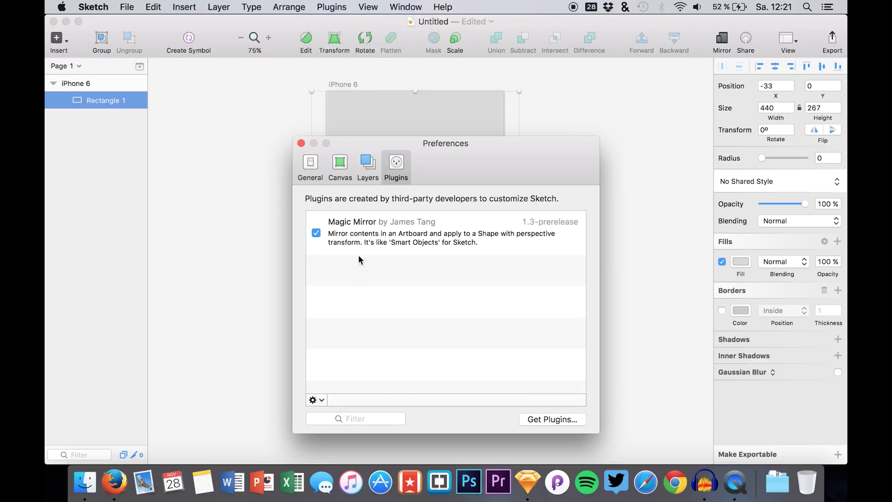
pyautogui.click(321, 399)
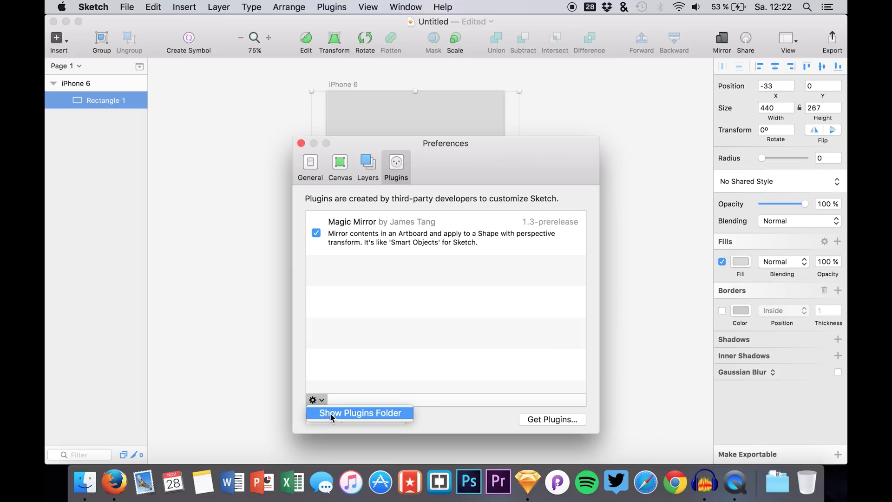
pyautogui.click(332, 415)
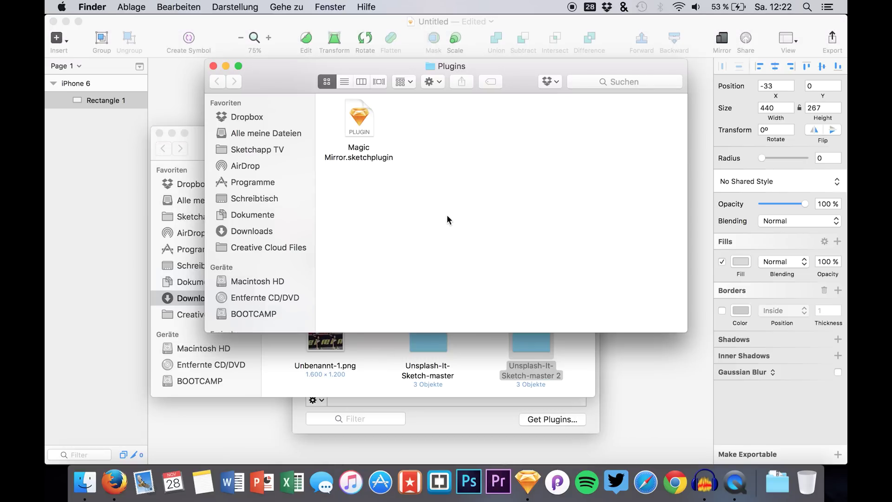
# Move Unsplash It.sketchplugin from Unsplash-It-Sketch-master 2 into the Plugins folder beside Magic Mirror.
pyautogui.click(366, 146)
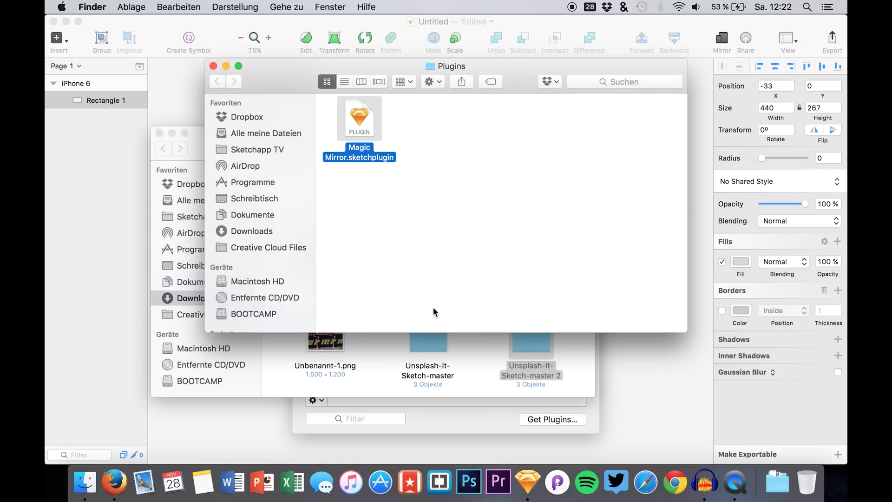
pyautogui.click(491, 372)
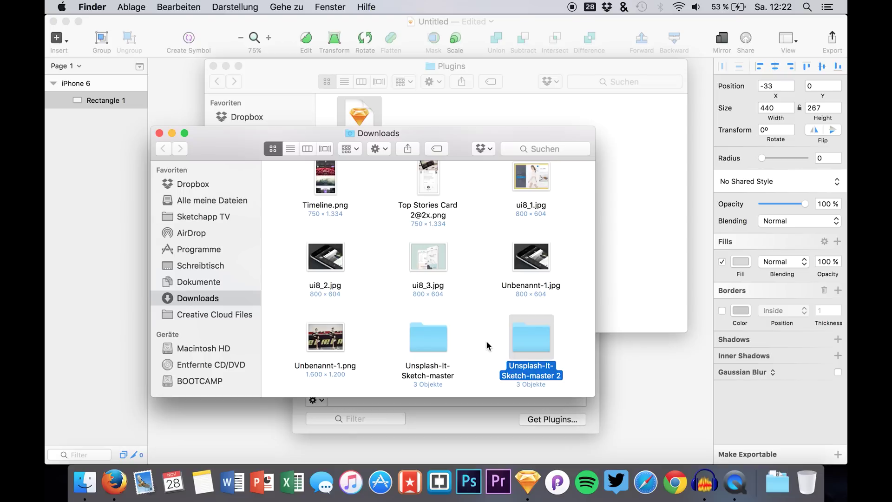
pyautogui.doubleClick(527, 344)
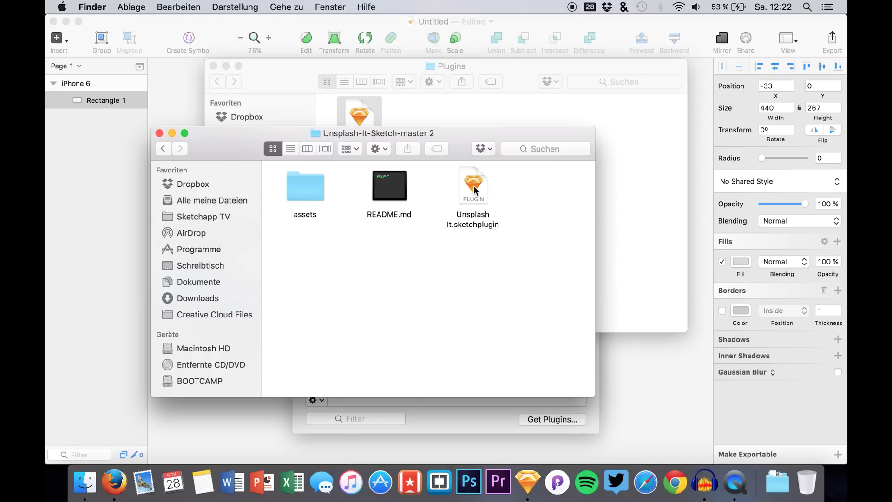
pyautogui.moveTo(473, 185); pyautogui.dragTo(654, 186)
pyautogui.click(656, 145)
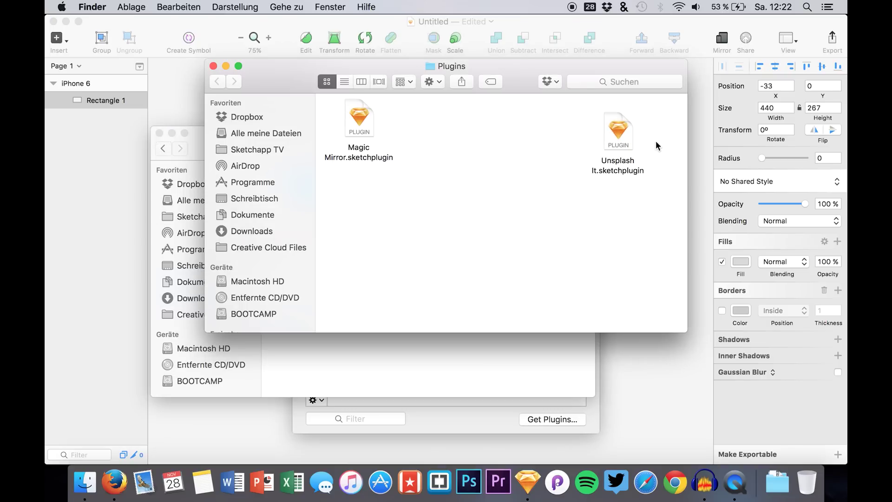
pyautogui.moveTo(618, 127)
pyautogui.mouseDown()
pyautogui.moveTo(389, 126)
pyautogui.moveTo(433, 120)
pyautogui.mouseUp()
pyautogui.click(497, 231)
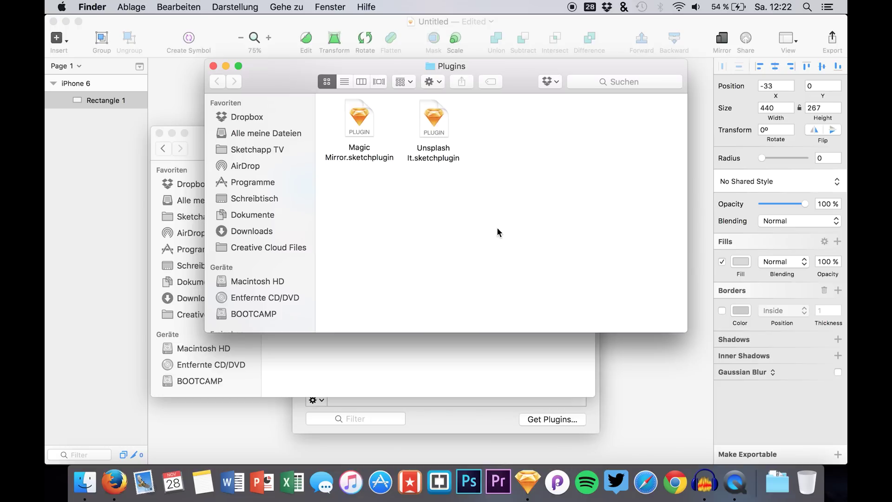
pyautogui.click(200, 148)
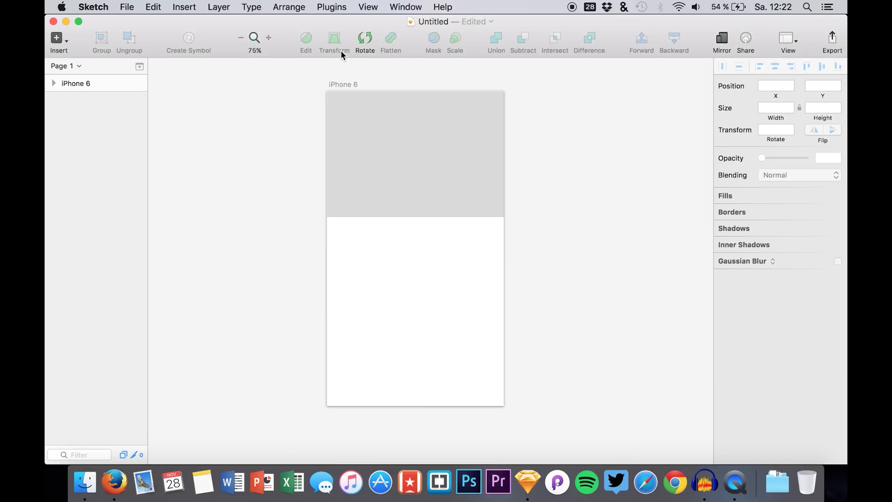
# Fill Rectangle 1 with a random Unsplash photo (a green mug on a bed) via Unsplash It.
pyautogui.click(358, 95)
pyautogui.click(331, 7)
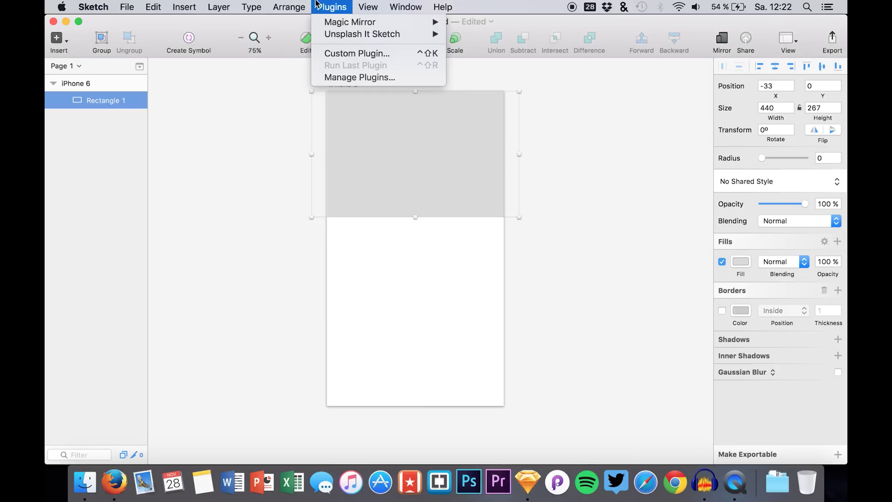
pyautogui.moveTo(344, 36)
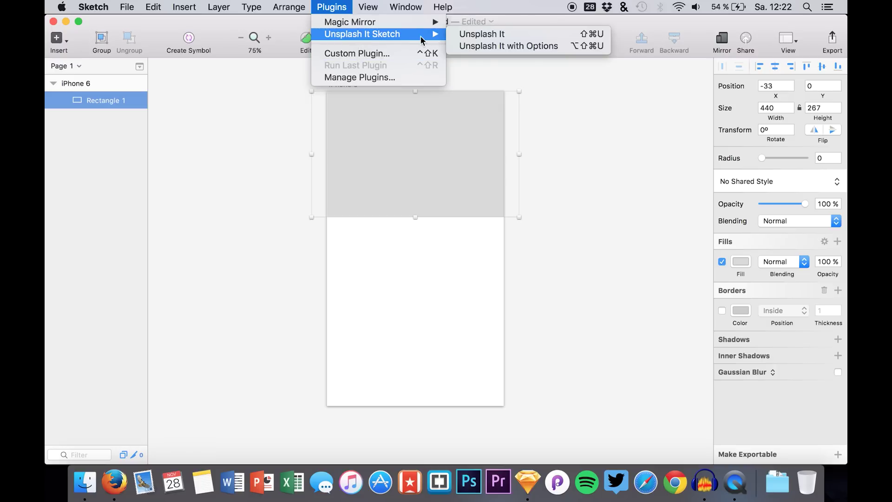
pyautogui.click(475, 35)
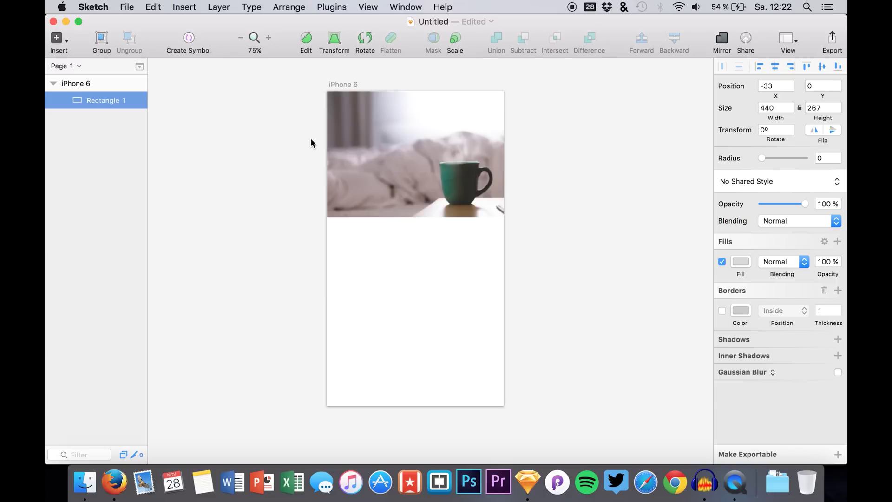
# Undo the mug photo and refill with Unsplash It with Options: no grayscale, no blur, Center gravity.
pyautogui.press('super+z')
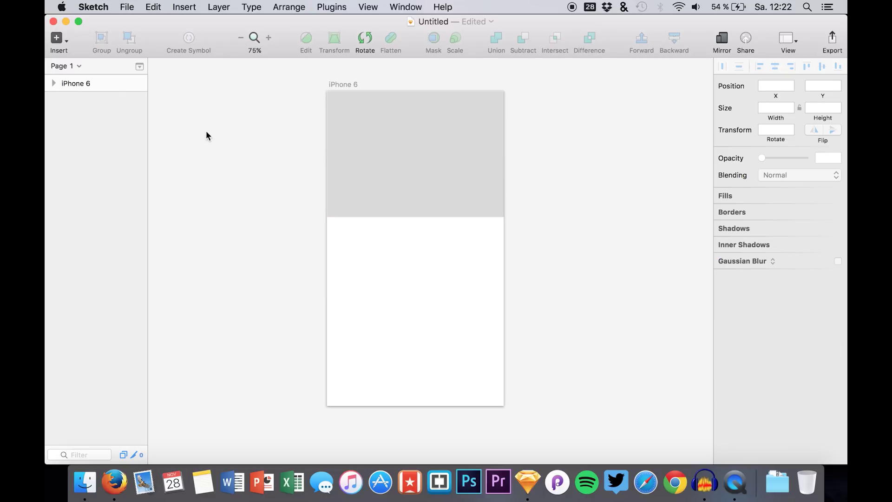
pyautogui.click(396, 164)
pyautogui.click(331, 6)
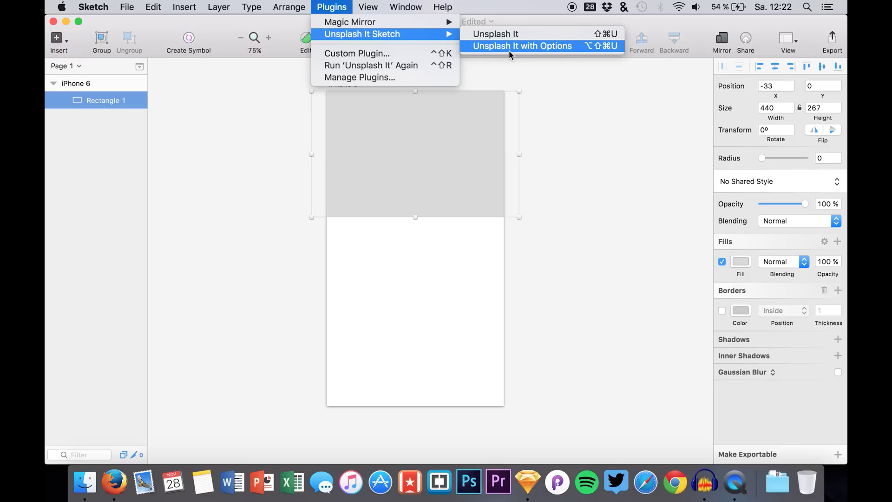
pyautogui.click(509, 46)
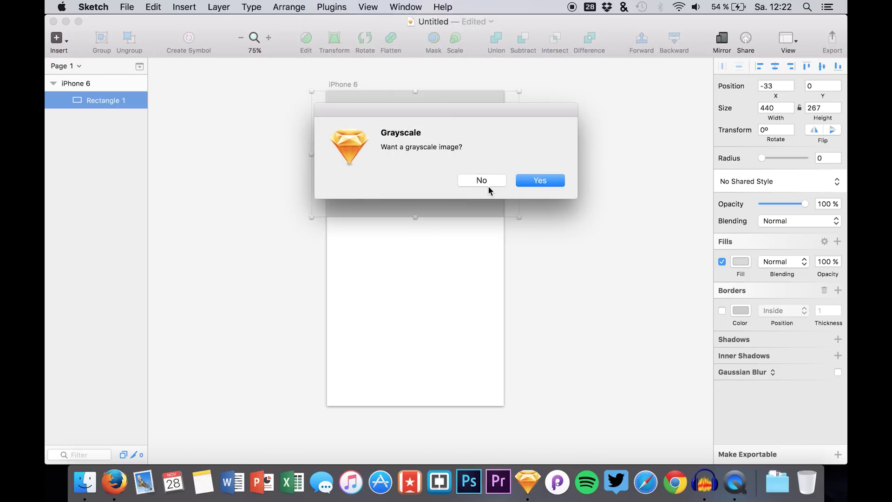
pyautogui.click(487, 185)
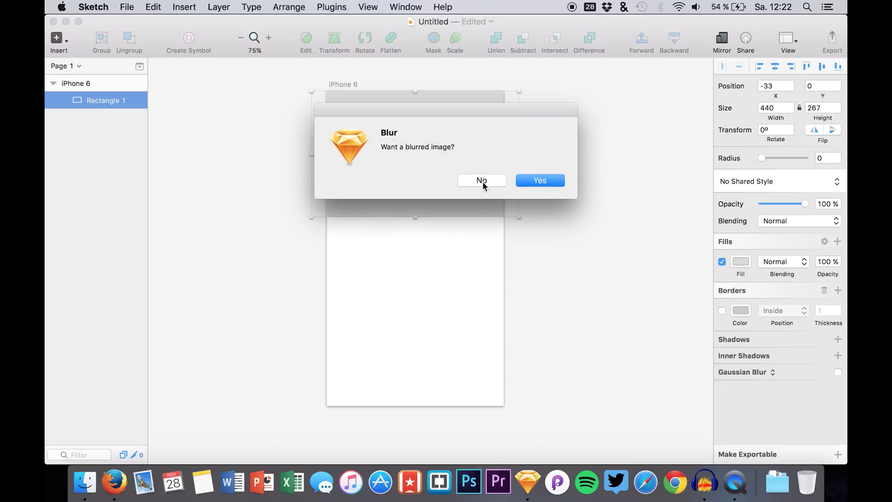
pyautogui.click(485, 180)
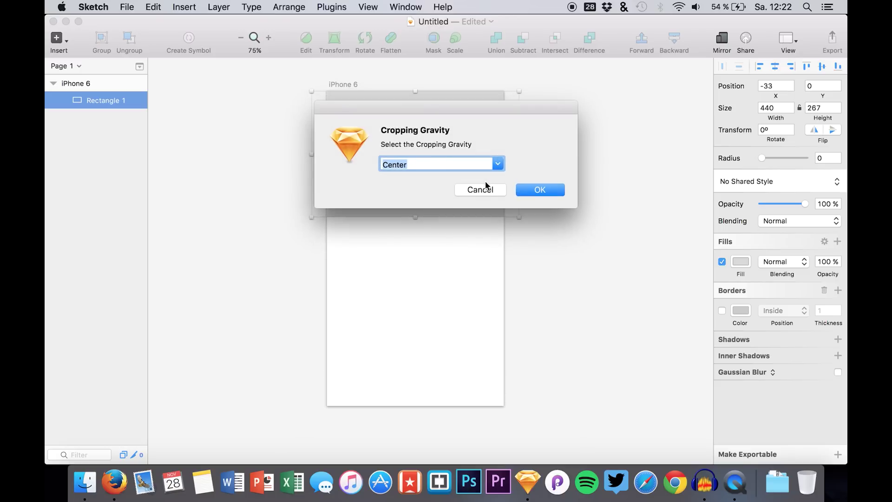
pyautogui.click(495, 167)
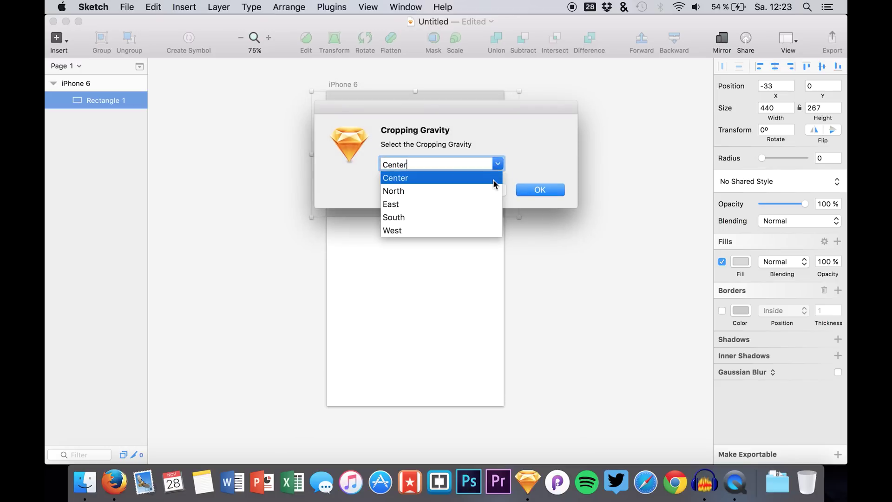
pyautogui.click(529, 168)
pyautogui.click(488, 192)
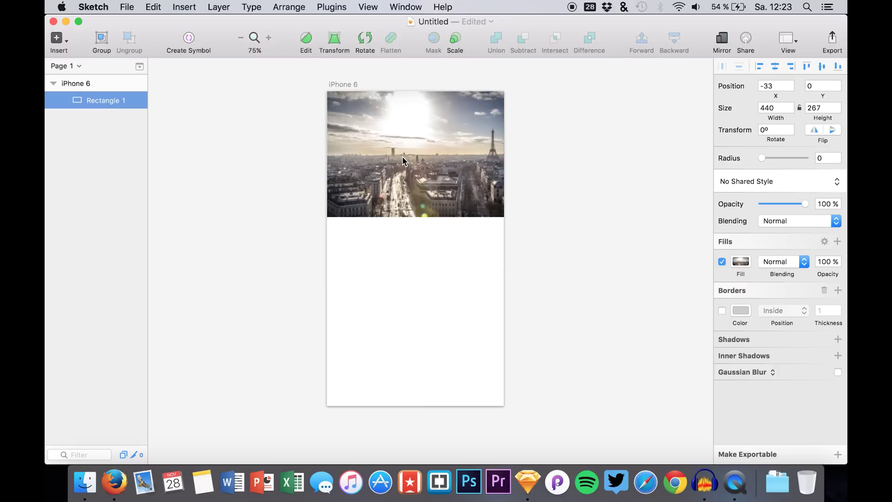
pyautogui.click(412, 156)
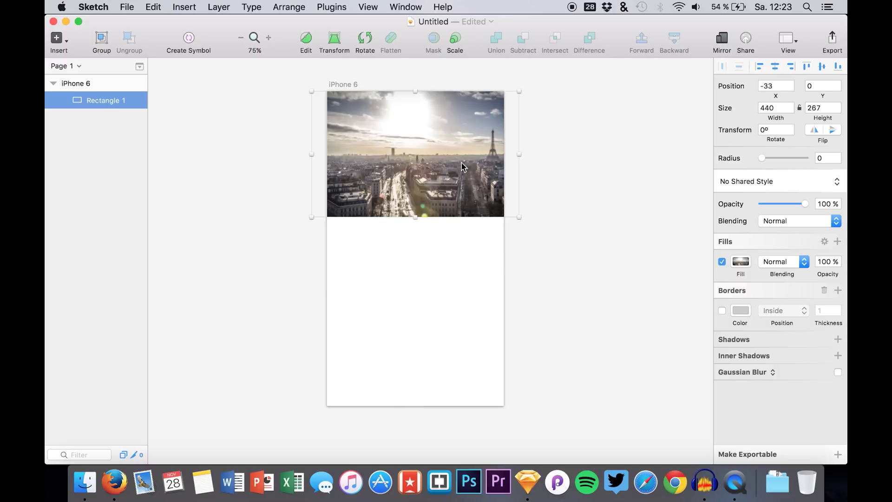
# Undo the Paris photo and refill the rectangle with a hot-air balloon Unsplash photo.
pyautogui.press('super+z')
pyautogui.click(332, 7)
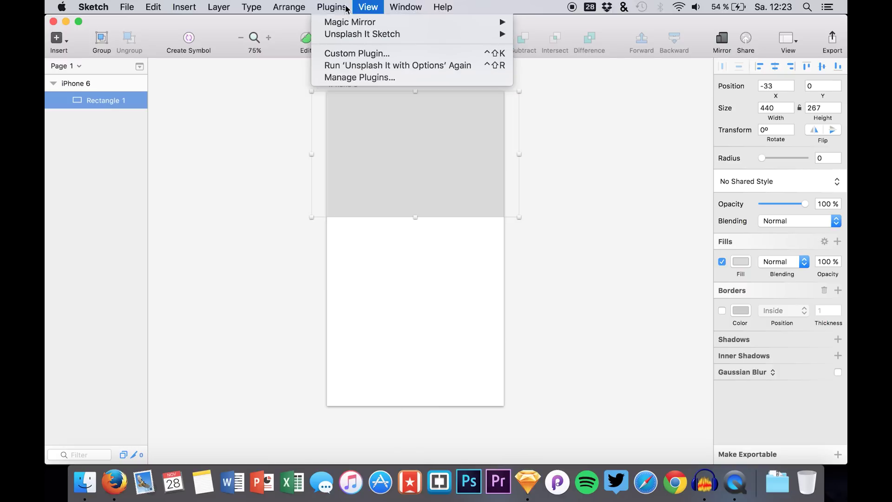
pyautogui.moveTo(378, 33)
pyautogui.click(527, 46)
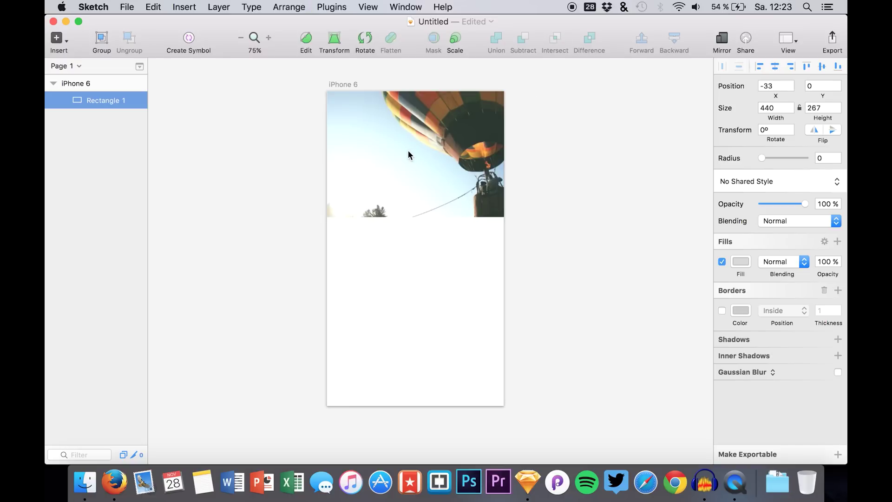
# Align the balloon photo to the artboard's left edge, enlarge it to 832x505, and shift it left.
pyautogui.moveTo(408, 149); pyautogui.dragTo(402, 154)
pyautogui.moveTo(535, 219); pyautogui.dragTo(695, 346)
pyautogui.moveTo(390, 314); pyautogui.dragTo(261, 321)
pyautogui.click(534, 289)
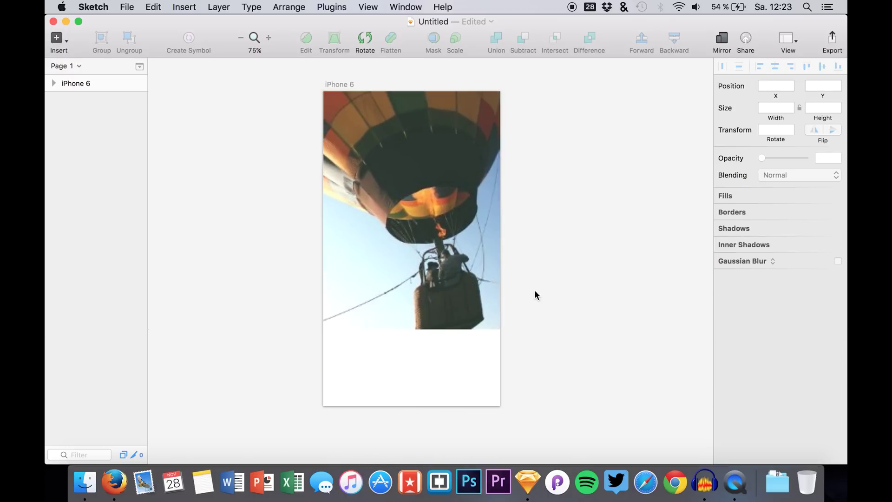
# Undo the last two edits to the balloon rectangle and reselect it in the layers list.
pyautogui.hscroll(-2, 534, 288)
pyautogui.hscroll(-2, 535, 291)
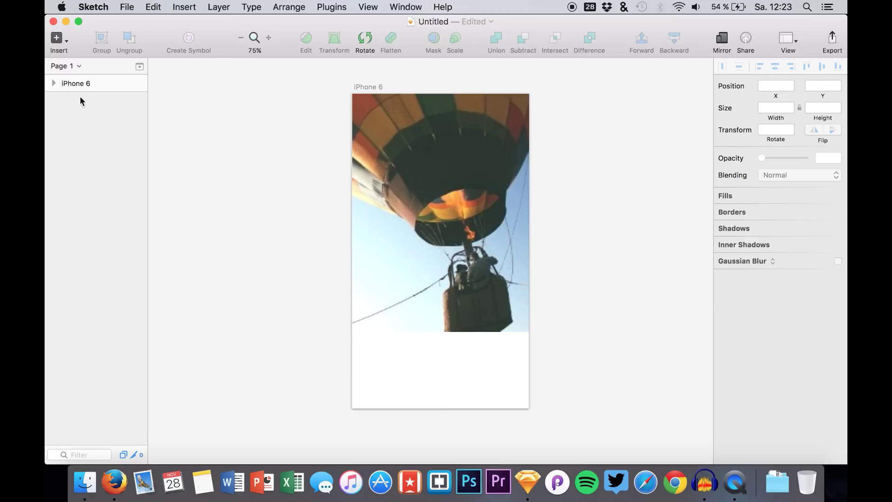
pyautogui.click(57, 86)
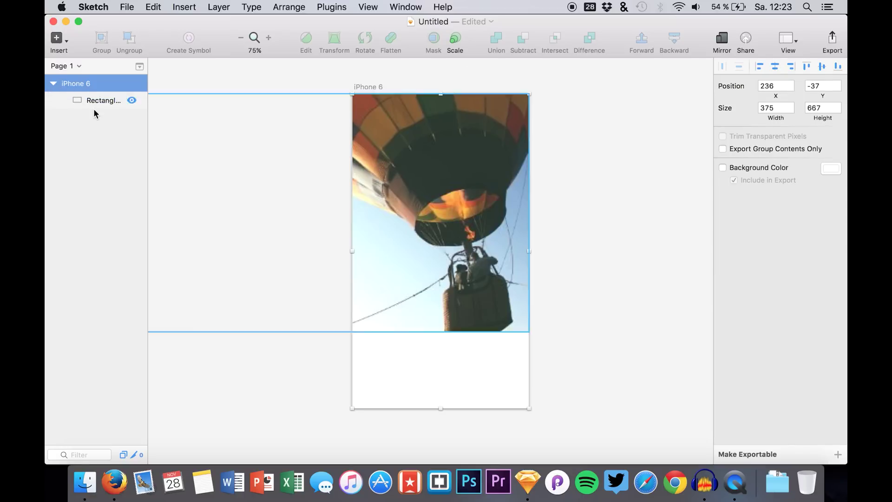
pyautogui.keyDown('shift'); pyautogui.click(93, 106); pyautogui.keyUp('shift')
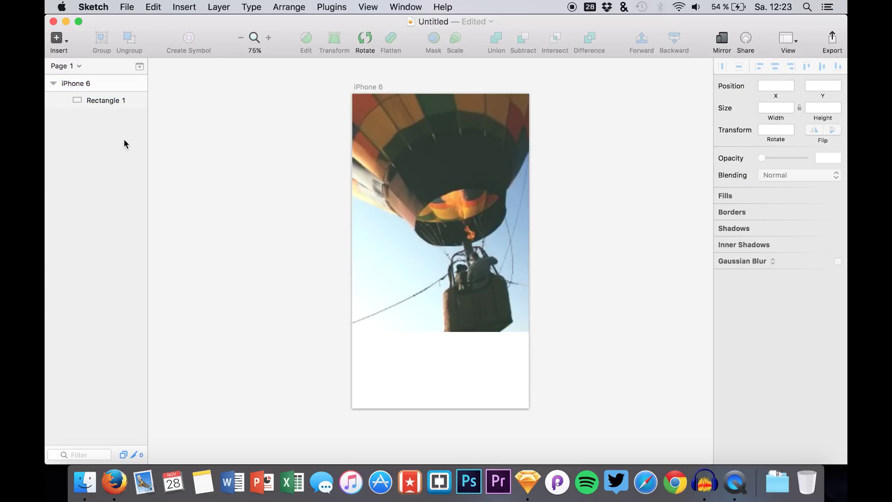
pyautogui.press('super+z')
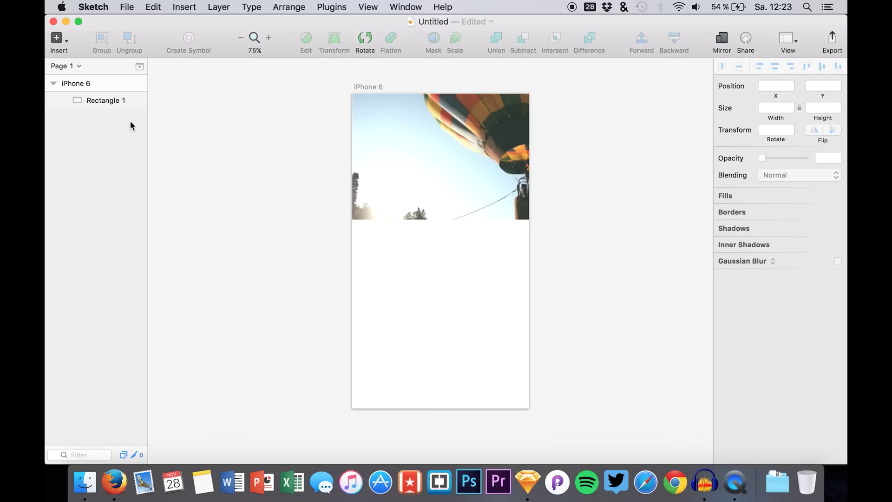
pyautogui.press('super+z')
pyautogui.press('super+z')
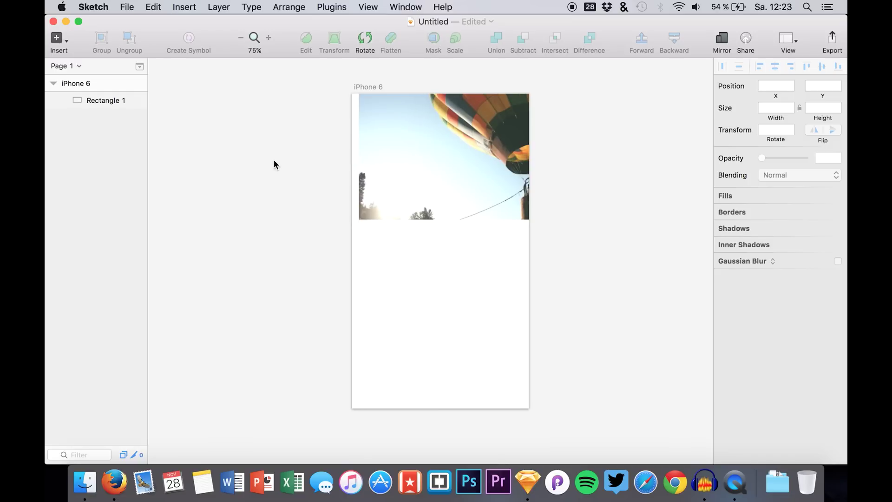
pyautogui.click(108, 103)
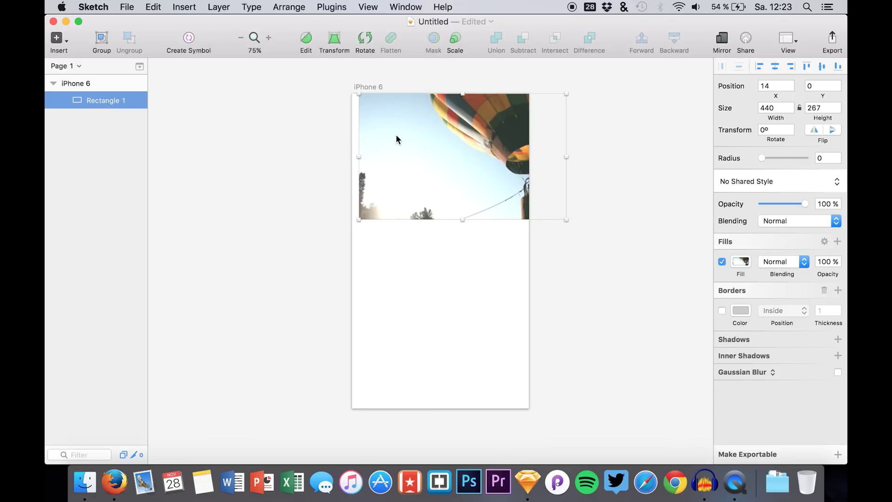
# Shift the balloon photo rectangle left and apply Unsplash It to it again.
pyautogui.moveTo(396, 139); pyautogui.dragTo(378, 140)
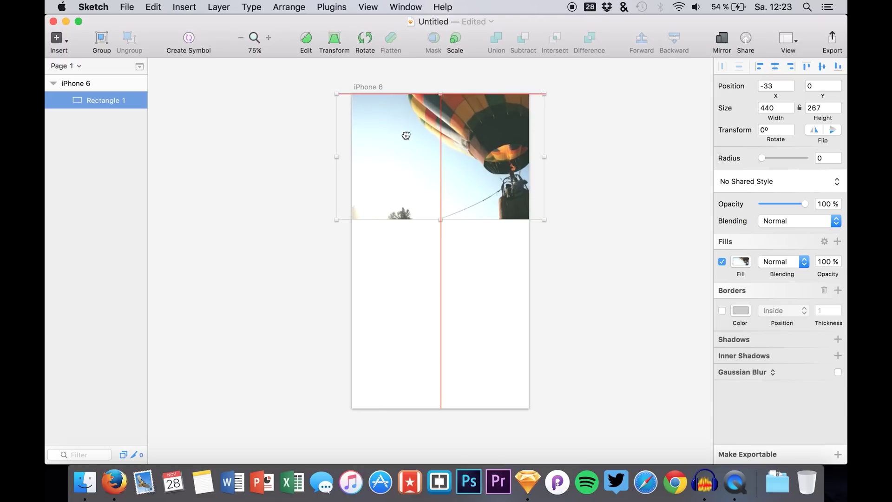
pyautogui.click(332, 7)
pyautogui.moveTo(346, 35)
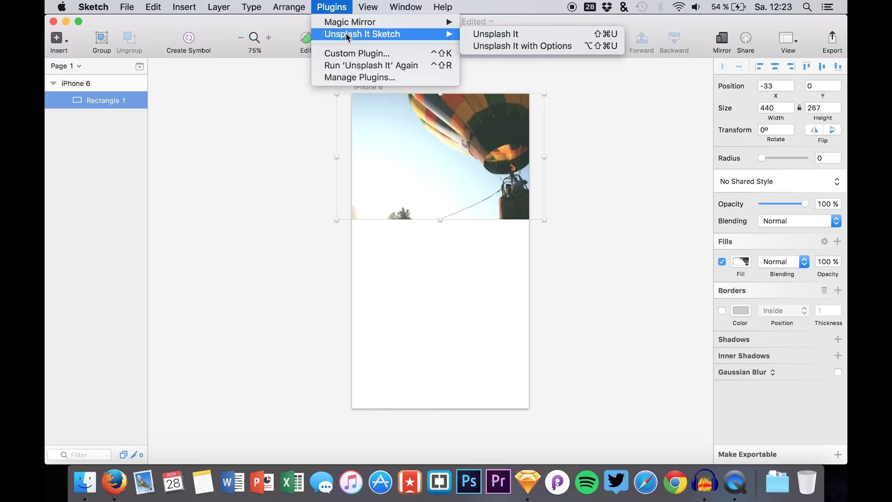
pyautogui.click(495, 34)
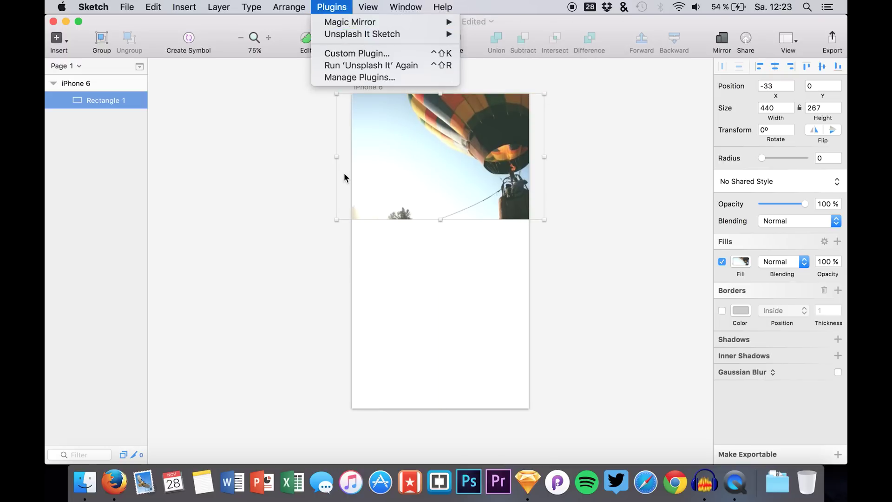
# Draw a rectangle below the balloon photo and fill it with an Unsplash city street photo.
pyautogui.press('r')
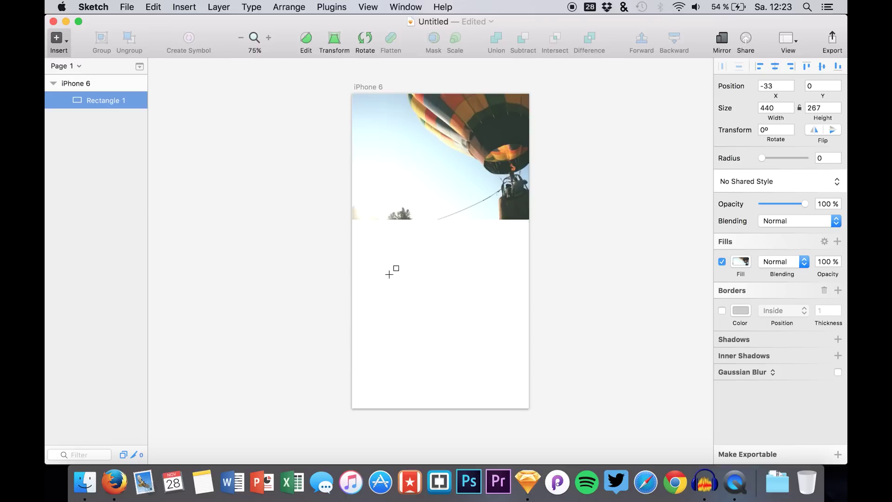
pyautogui.moveTo(380, 252); pyautogui.dragTo(463, 332)
pyautogui.click(332, 6)
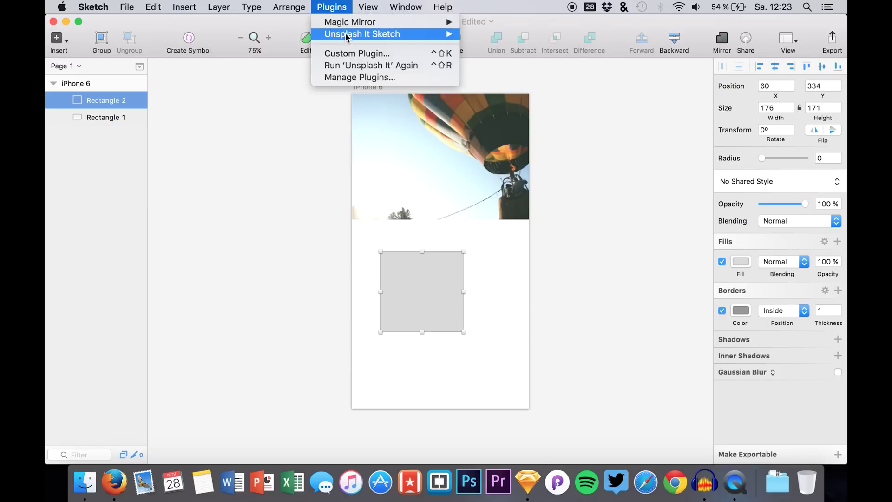
pyautogui.moveTo(353, 36)
pyautogui.click(496, 34)
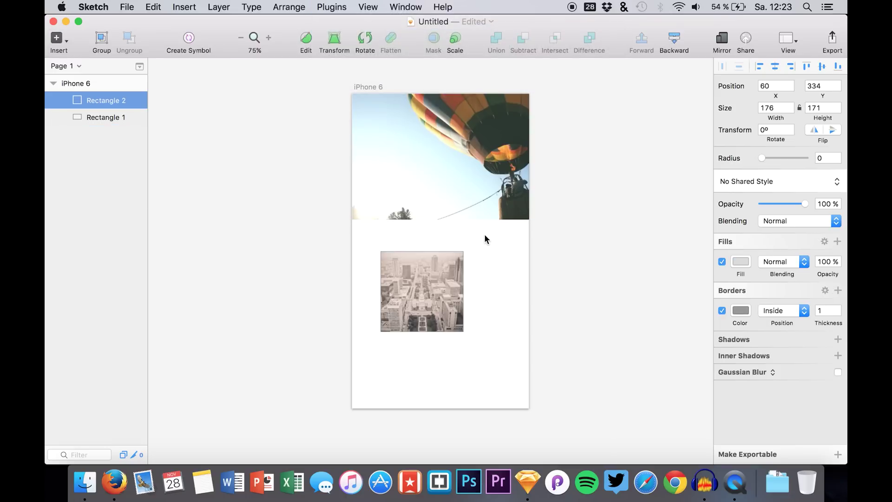
# Draw a third rectangle to the right and fill it with an Unsplash backlit-figure photo.
pyautogui.press('r')
pyautogui.moveTo(485, 258); pyautogui.dragTo(568, 349)
pyautogui.click(367, 7)
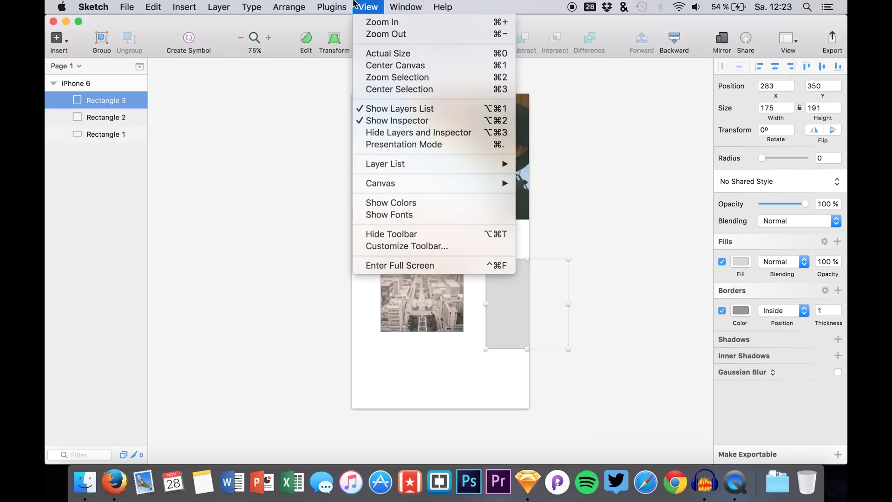
pyautogui.moveTo(332, 7)
pyautogui.moveTo(363, 33)
pyautogui.click(481, 34)
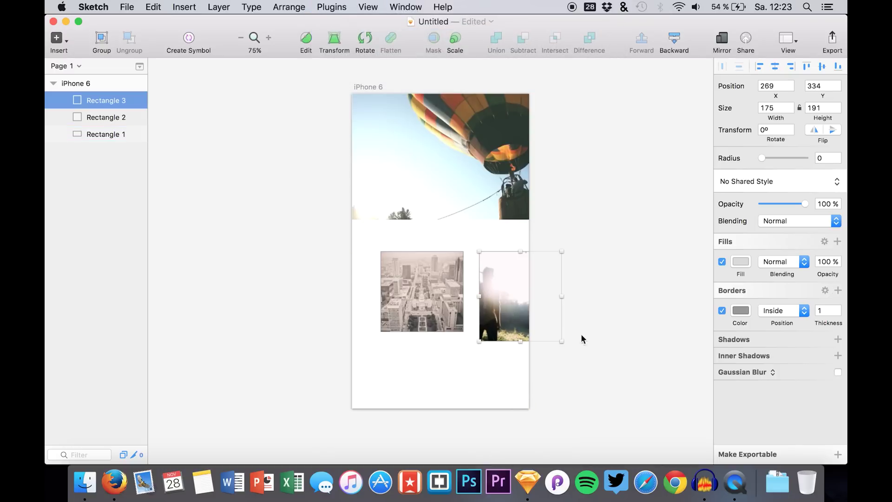
# Add a drop shadow and remove the border on the backlit-figure rectangle, briefly toggling its fill.
pyautogui.click(742, 340)
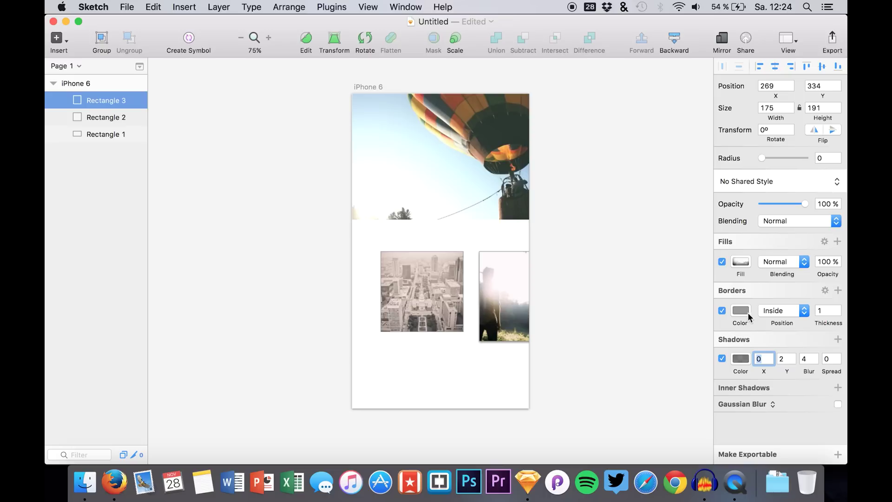
pyautogui.click(722, 310)
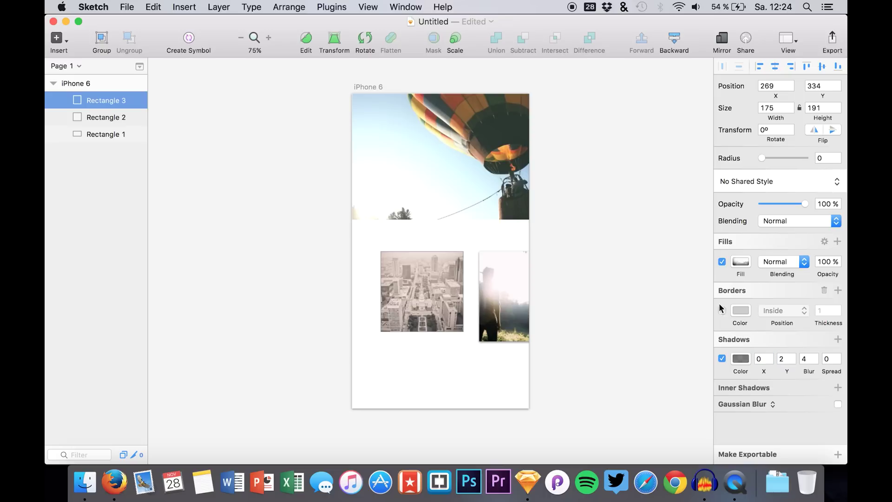
pyautogui.click(722, 262)
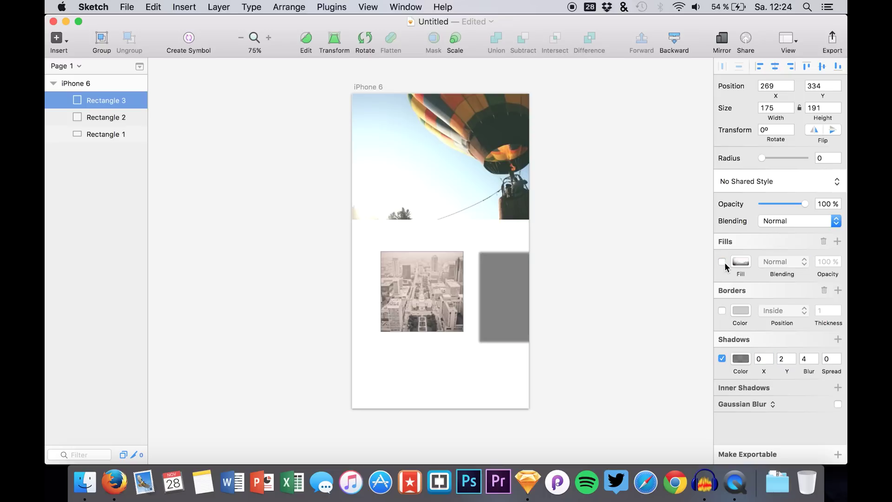
pyautogui.click(722, 262)
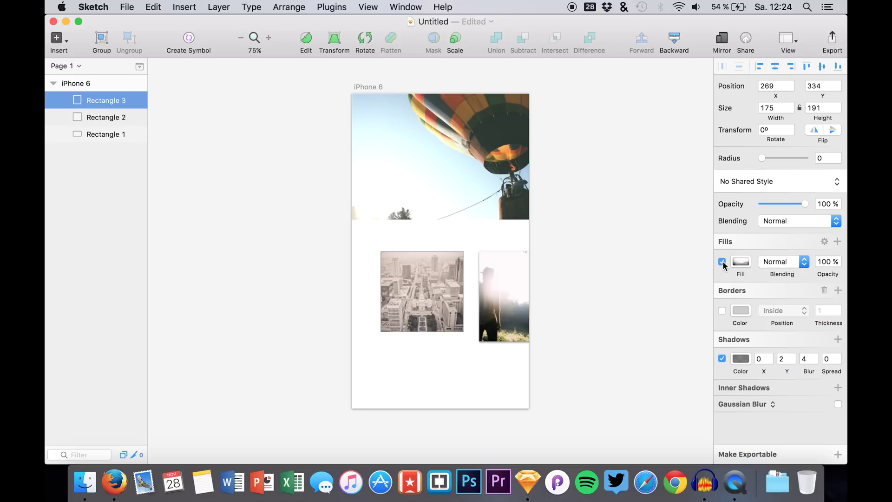
pyautogui.click(428, 291)
# Delete the city photo and balloon photo rectangles.
pyautogui.press('Delete')
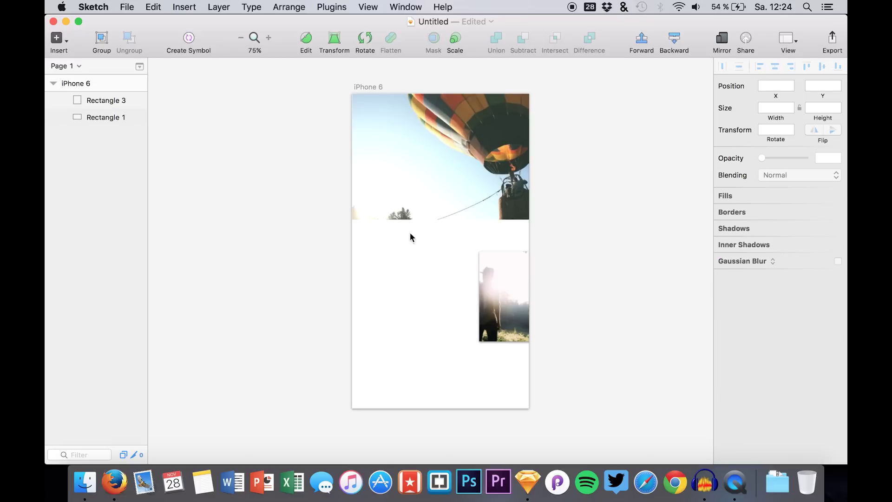
pyautogui.click(413, 194)
pyautogui.press('Delete')
# Move the remaining backlit-figure photo rectangle onto the artboard near its middle.
pyautogui.click(511, 298)
pyautogui.moveTo(522, 307); pyautogui.dragTo(436, 279)
pyautogui.click(444, 295)
pyautogui.click(426, 206)
pyautogui.click(384, 265)
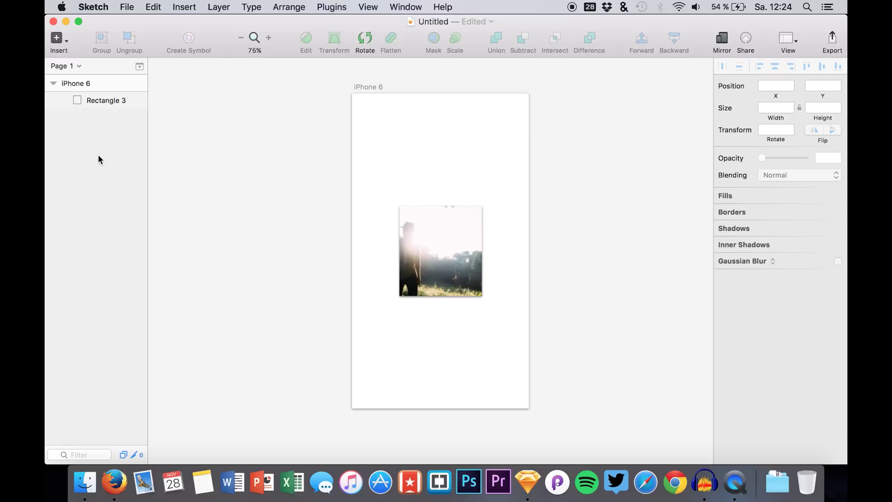
# Nudge the backlit-figure photo rectangle to the artboard's exact centre at X 100, Y 238.
pyautogui.click(93, 85)
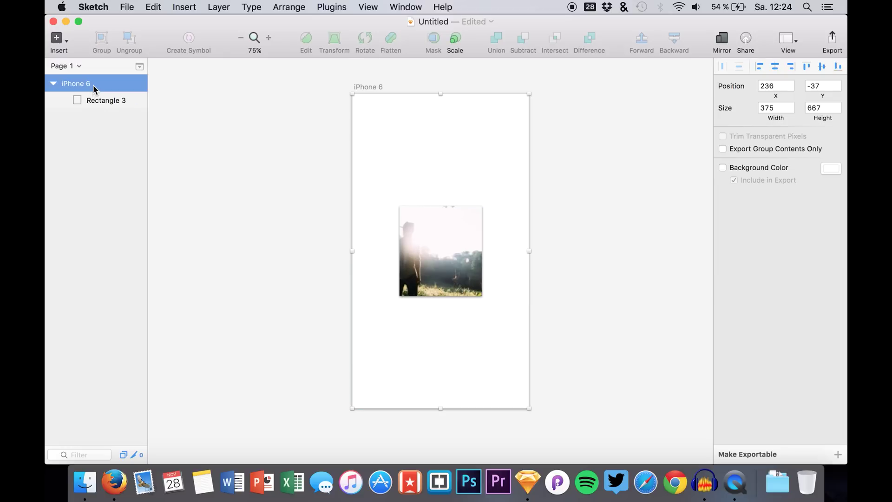
pyautogui.click(102, 105)
pyautogui.moveTo(475, 267)
pyautogui.mouseDown()
pyautogui.moveTo(471, 252)
pyautogui.moveTo(474, 270)
pyautogui.mouseUp()
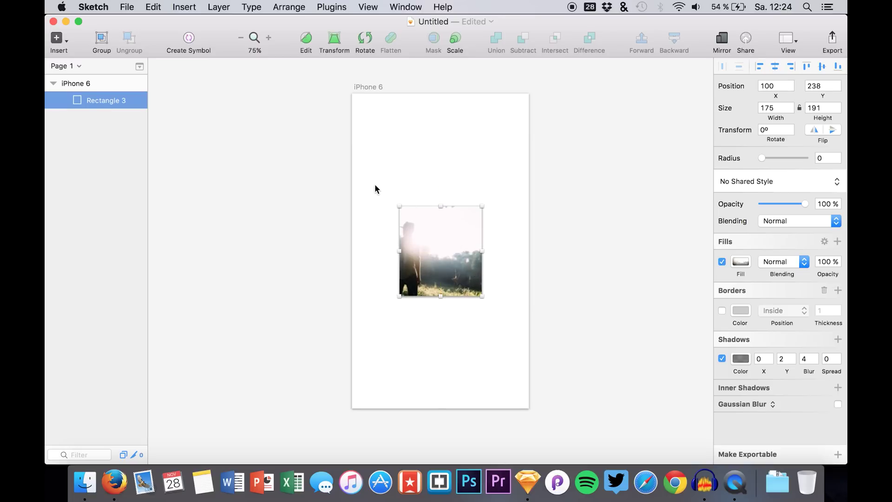